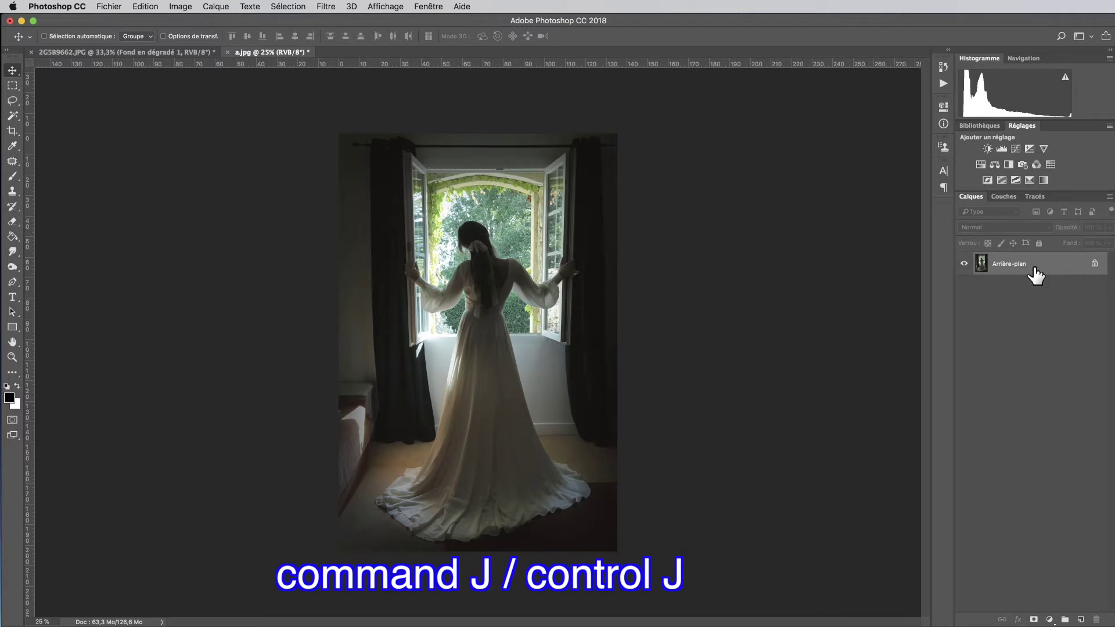
- Enlarge a copy of the photo to about 112.86% and nudge it right to recentre
key("ctrl+j")
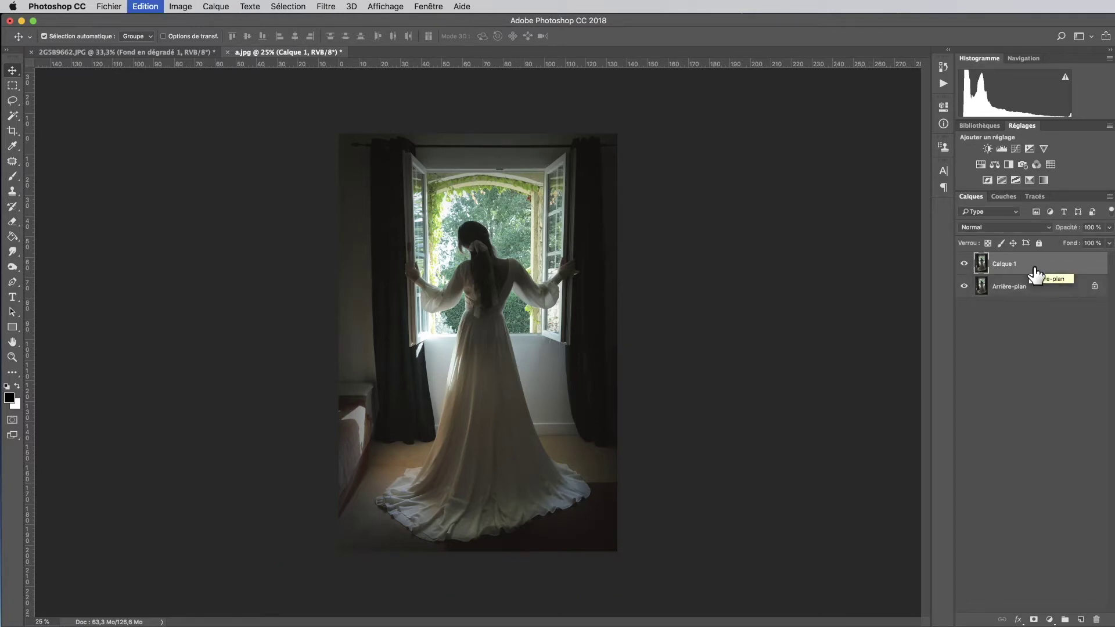
key("ctrl+t")
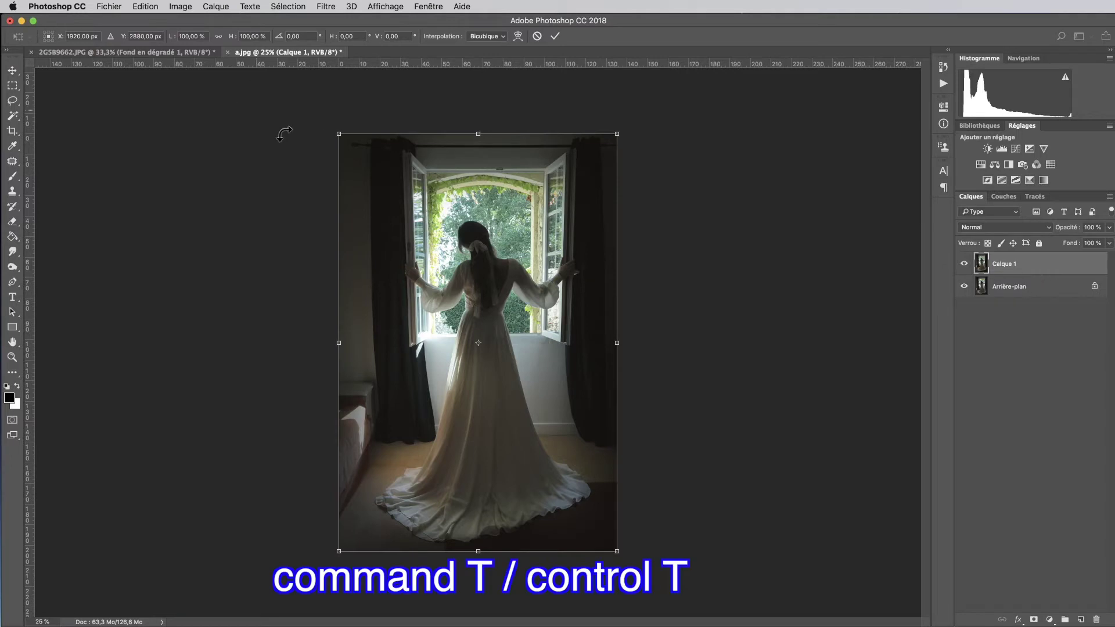
left_click_drag(341, 136, 286, 100)
left_click_drag(397, 269, 441, 279)
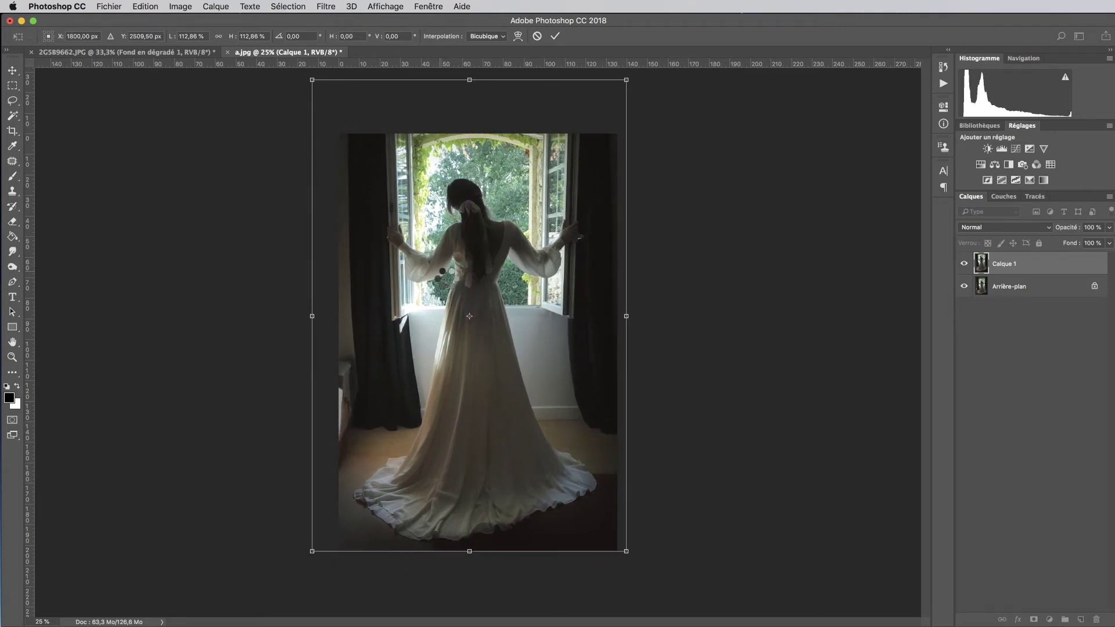
key("Return")
- Merge the enlarged copy into the background and duplicate it onto a new layer
key("ctrl+e")
key("ctrl+j")
key("ctrl")
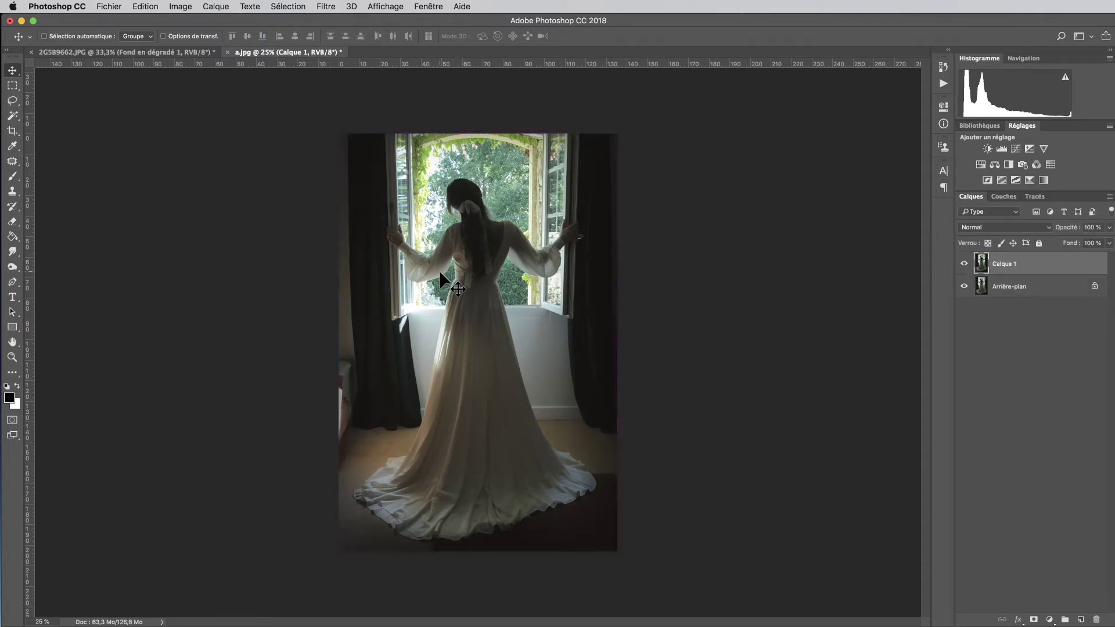
- Add a default Noir et blanc adjustment and merge it into Calque 1 with Fusionner les calques
left_click(1009, 165)
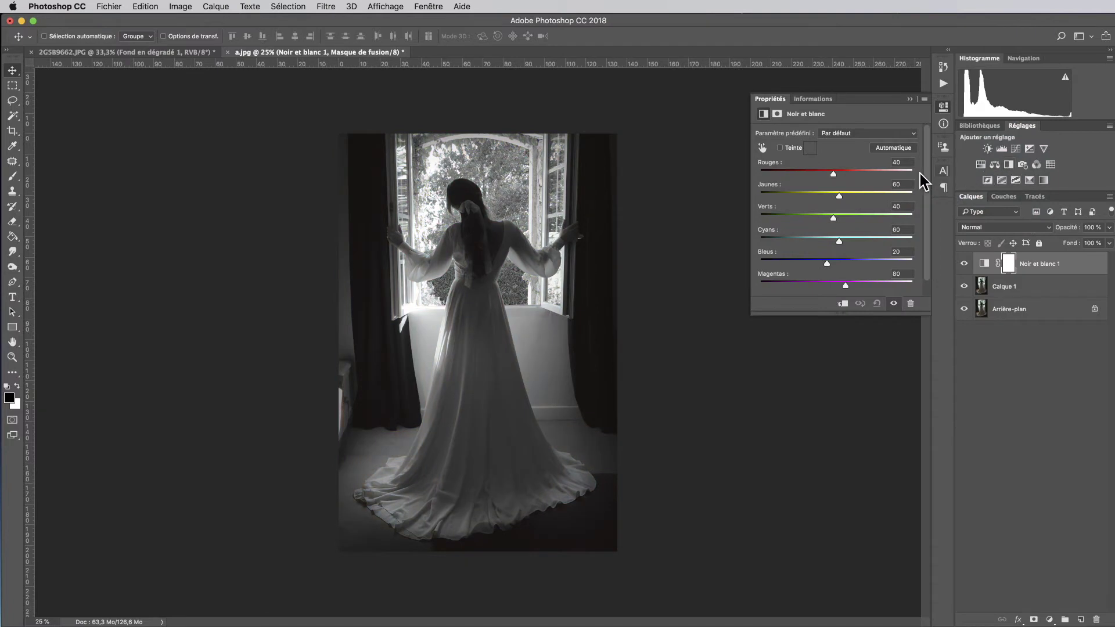
left_click(910, 101)
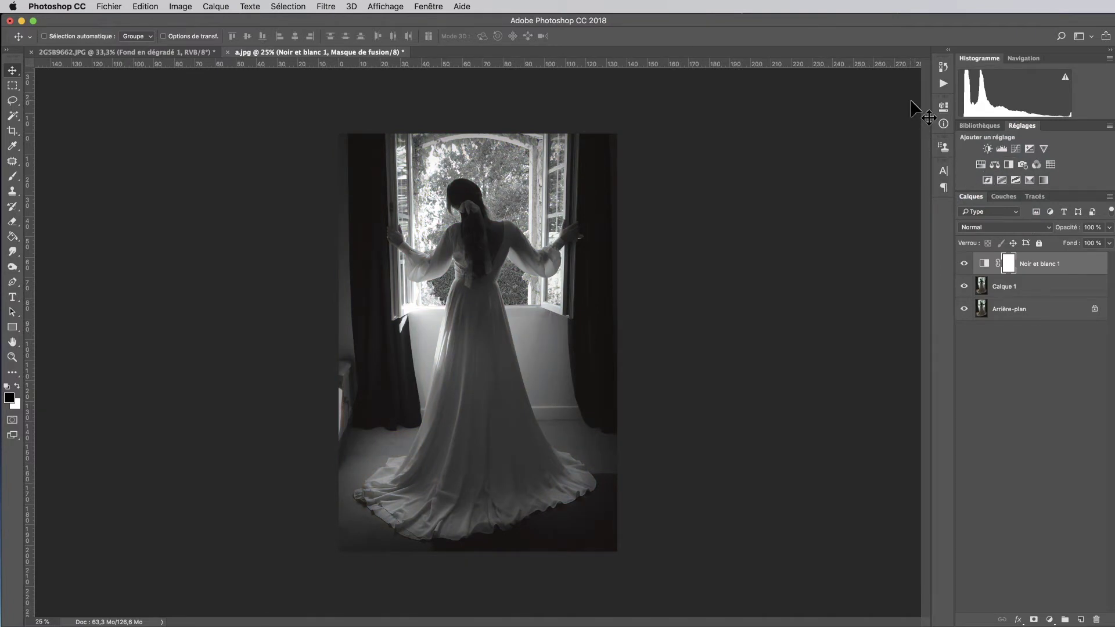
left_click(1035, 292)
right_click(1032, 280)
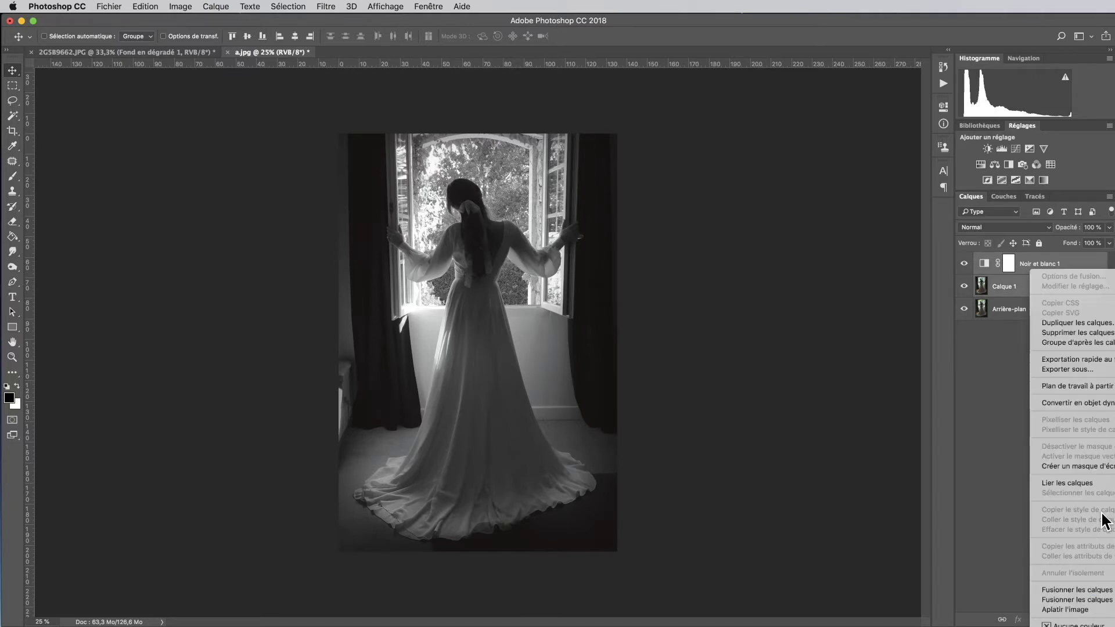
left_click(1099, 591)
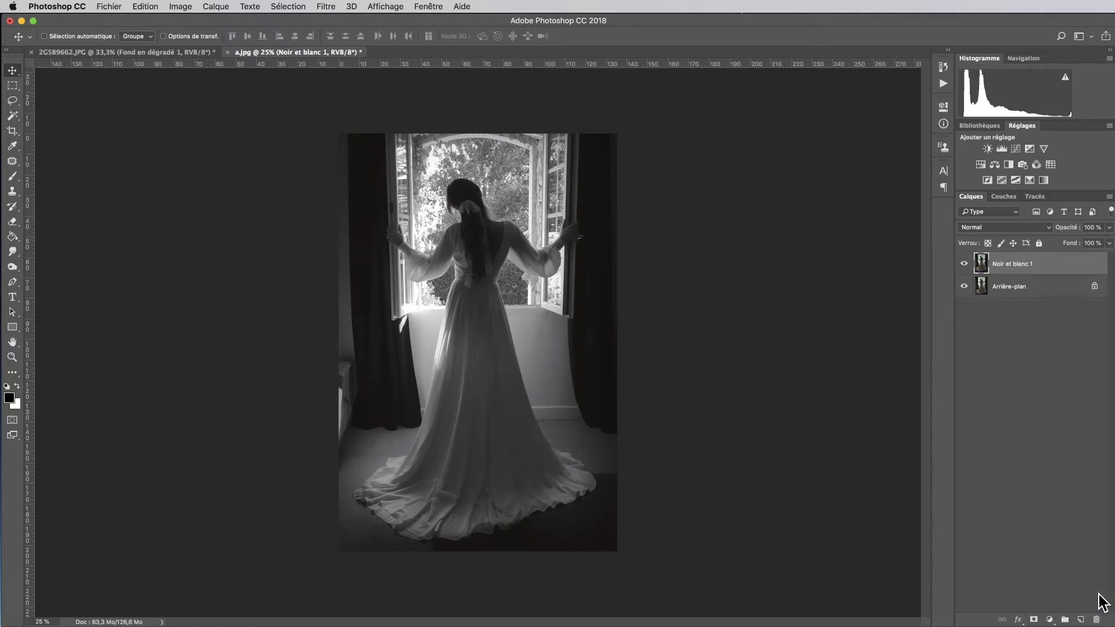
- Create a Dégradé fill layer from the Calque menu in Superposition blend mode
left_click(216, 7)
mouse_move(270, 152)
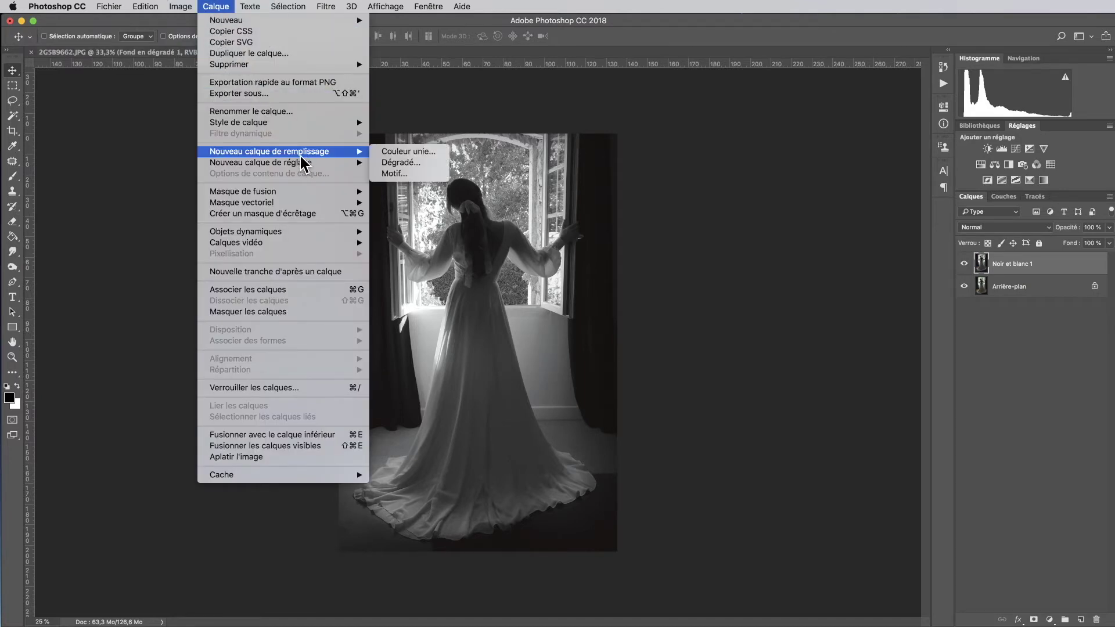
left_click(401, 163)
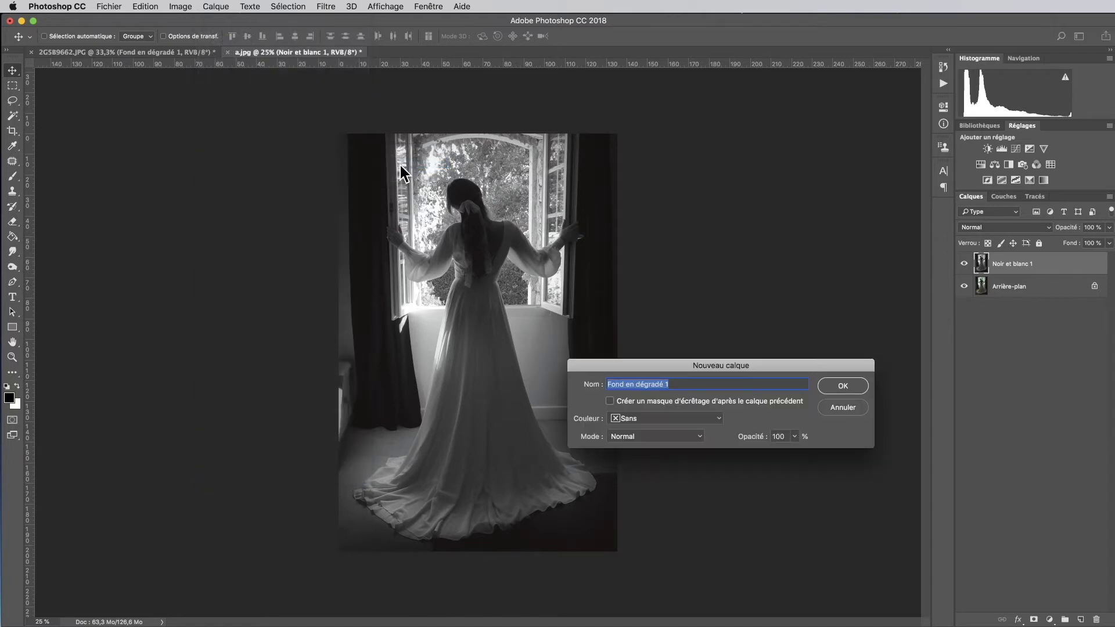
left_click(698, 439)
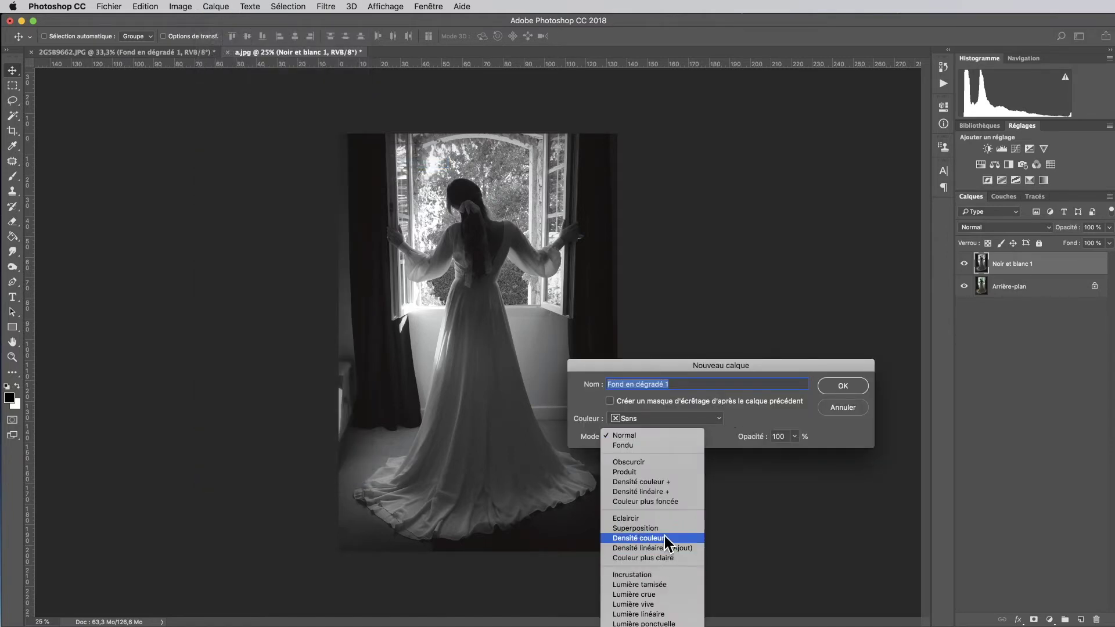
left_click(668, 528)
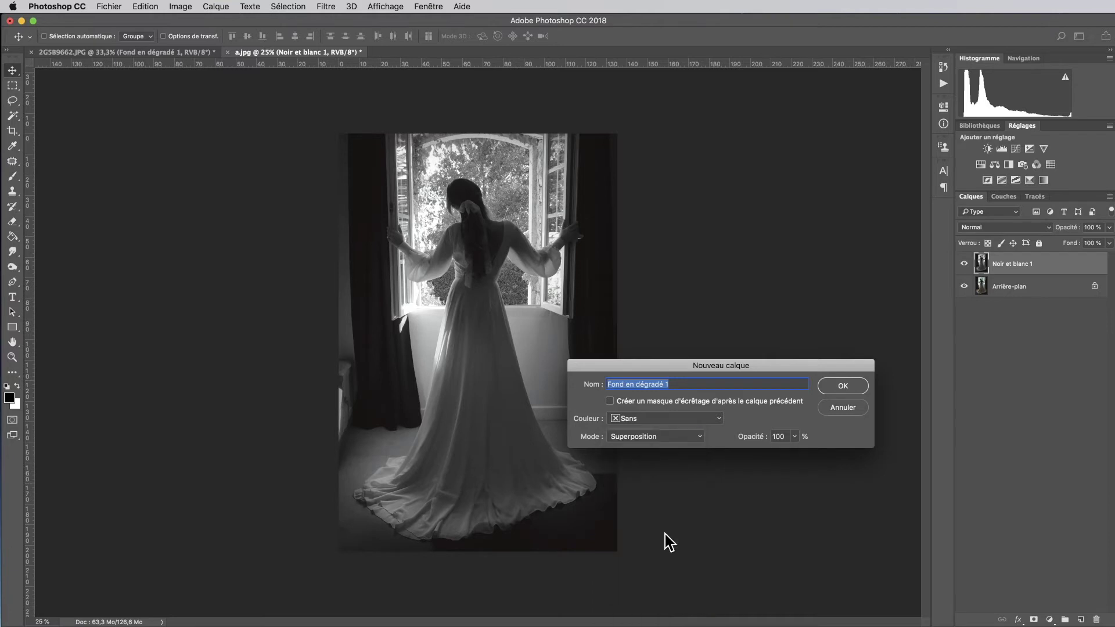
left_click(852, 388)
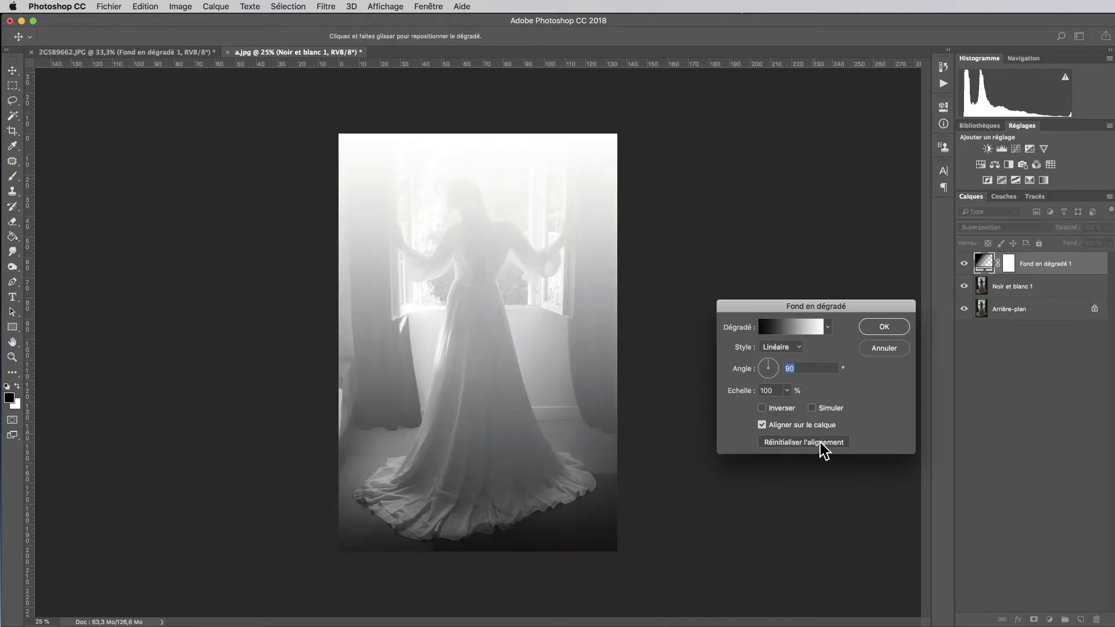
- Set the gradient fill to Angle style with a Bruit noise gradient
left_click(799, 349)
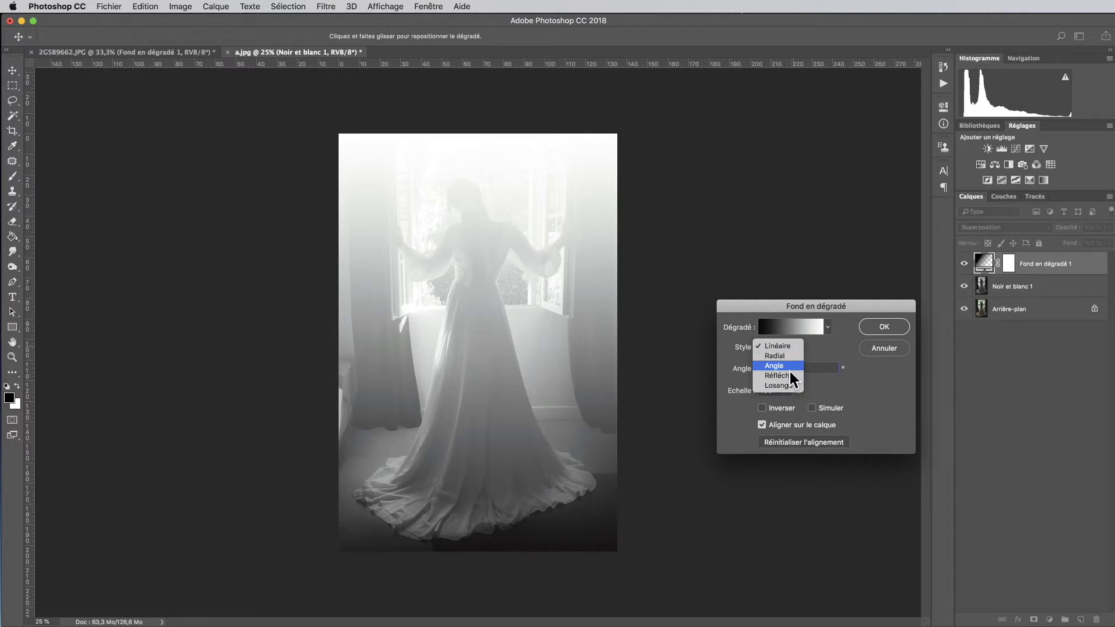
left_click(791, 369)
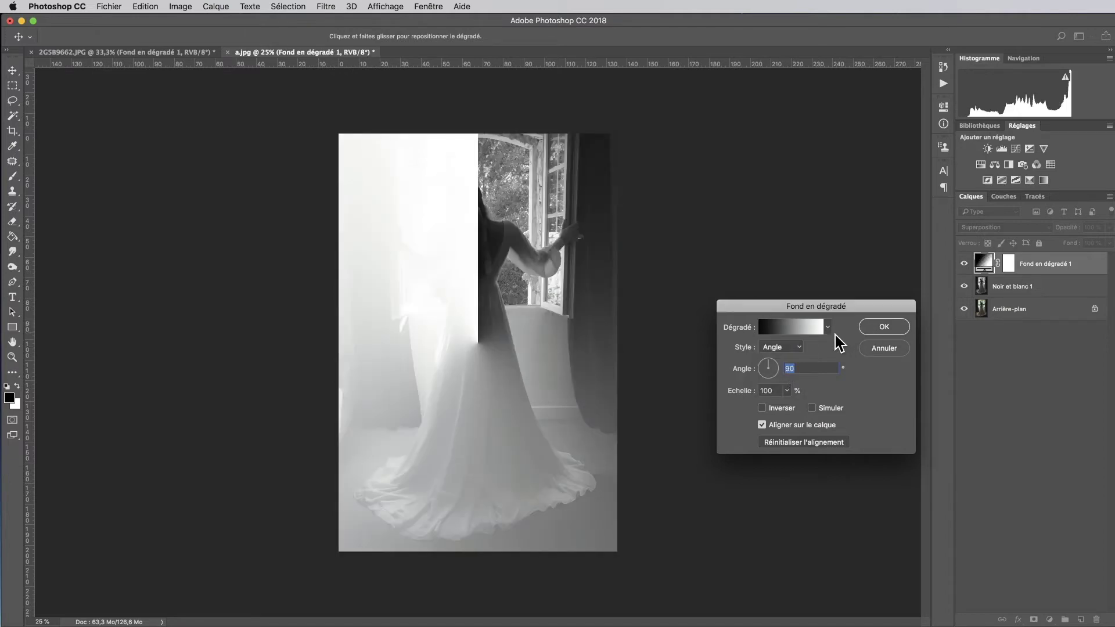
left_click(809, 330)
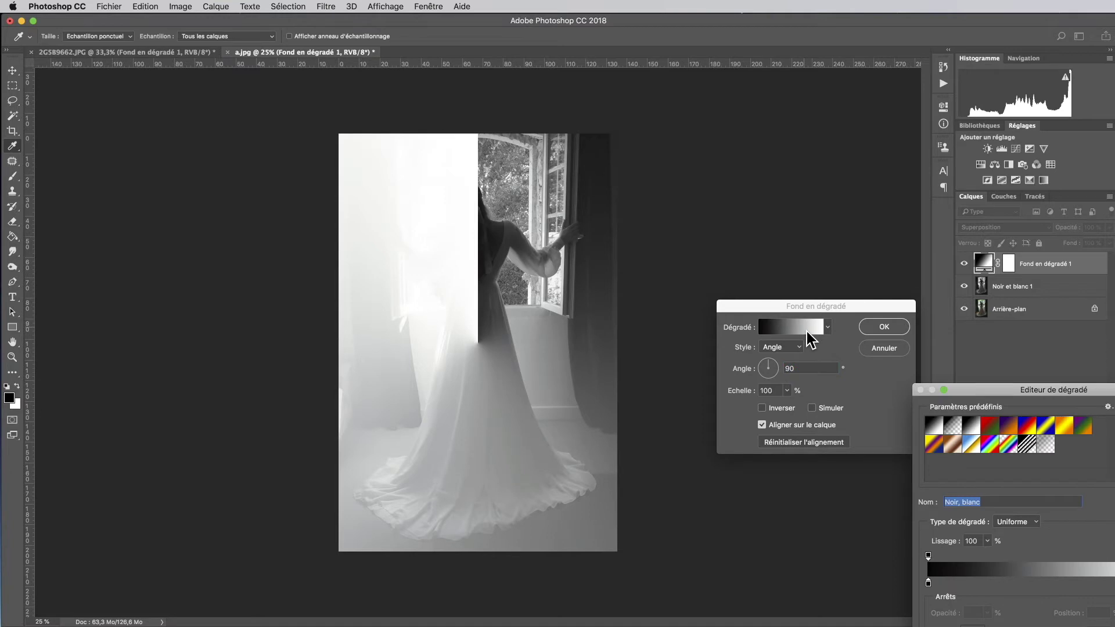
left_click(1025, 524)
left_click(1021, 531)
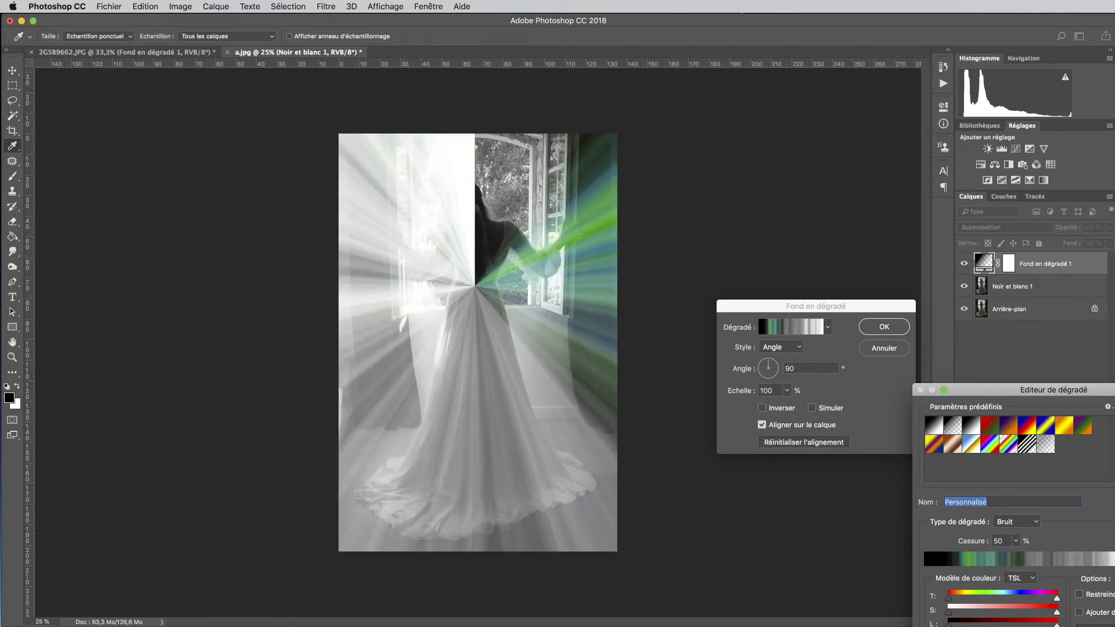
left_click(1080, 595)
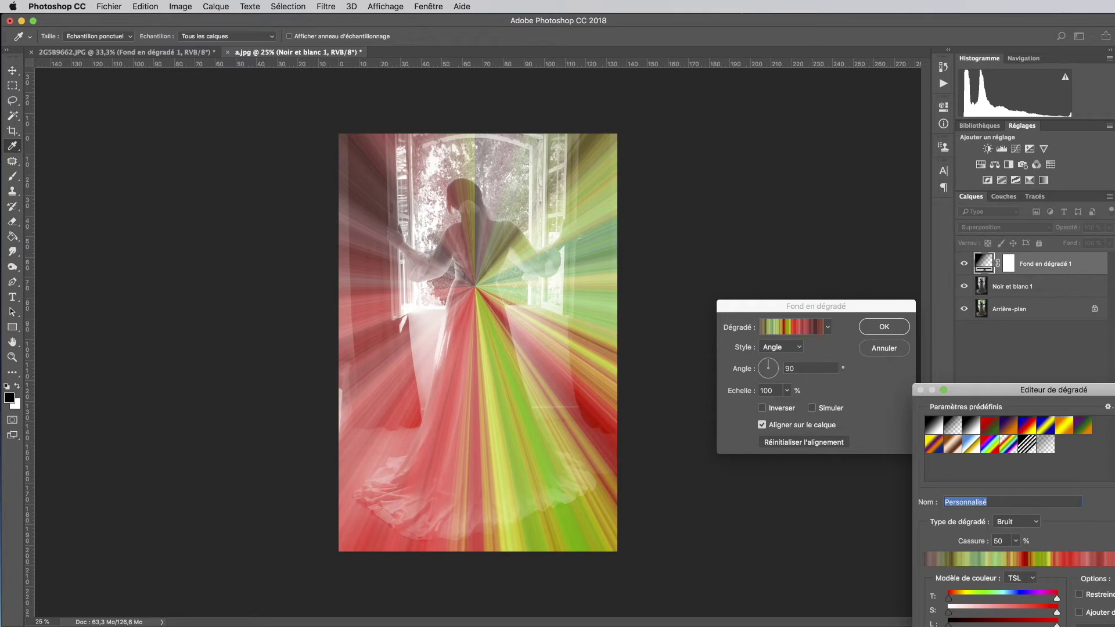
key("Return")
- Centre the noise rays on the bride's head and apply the gradient fill
left_click_drag(488, 295, 482, 219)
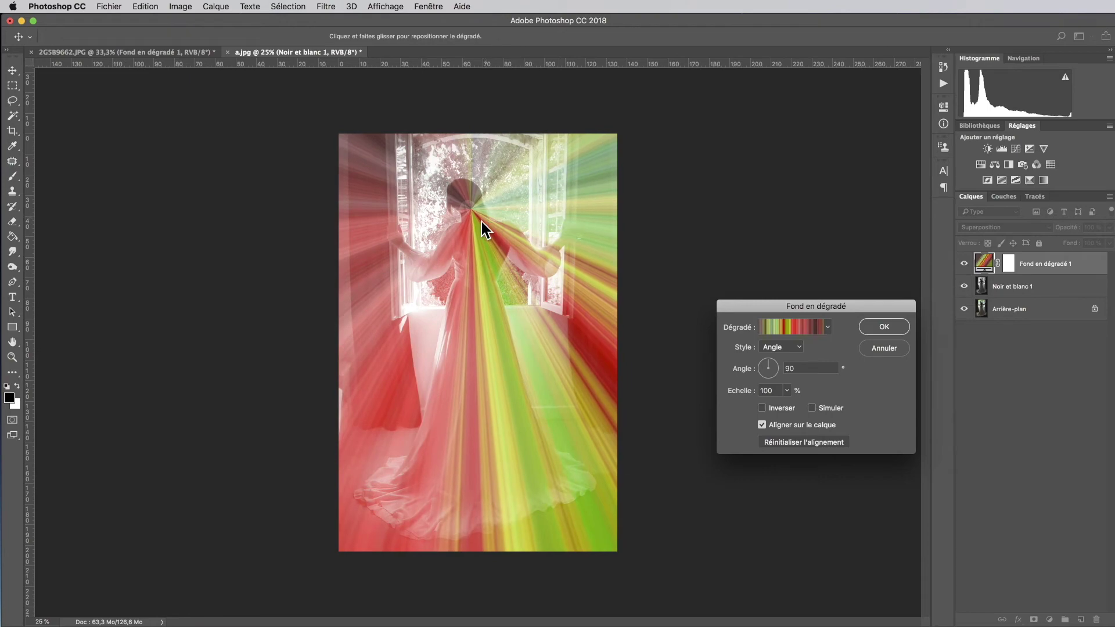
left_click_drag(482, 219, 483, 223)
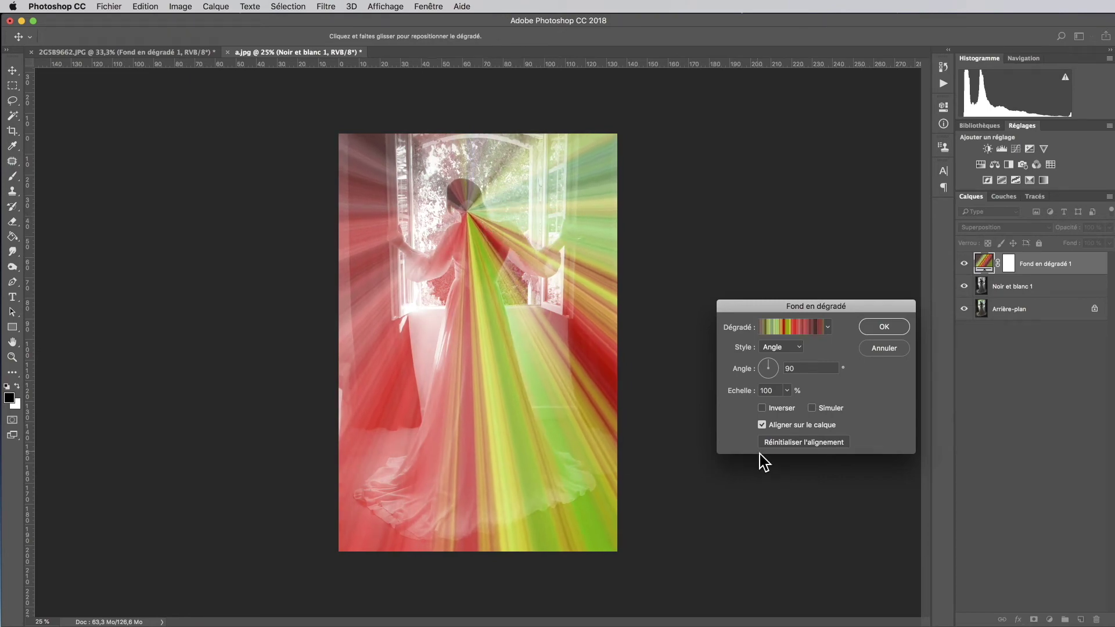
left_click(891, 328)
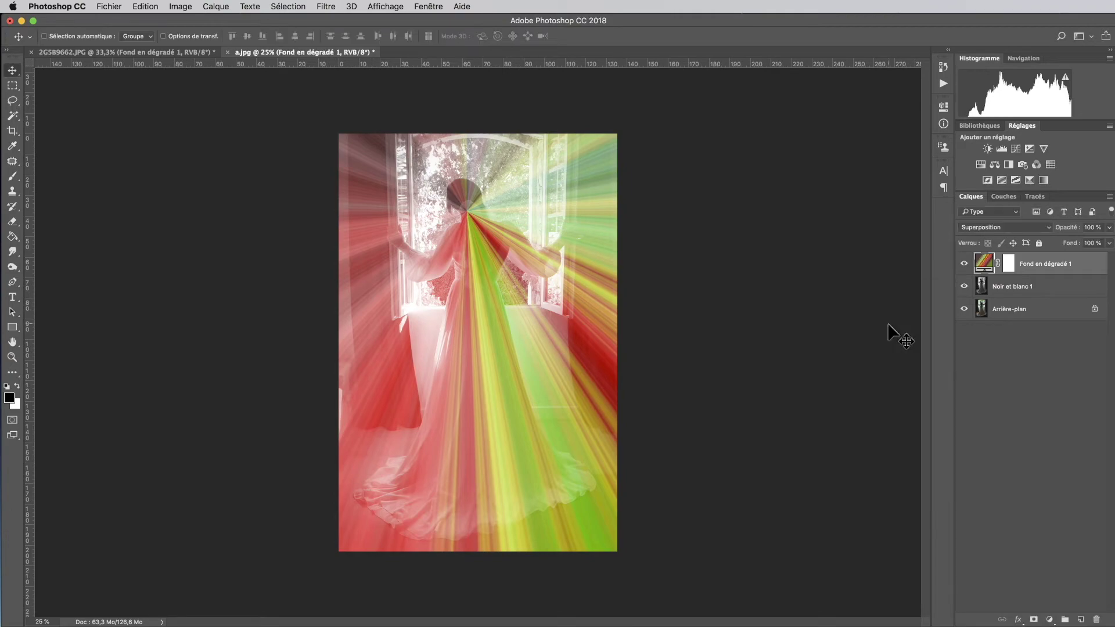
- Add a Noir et blanc layer, merge it with the gradient rays, and blend in Superposition
left_click(1009, 165)
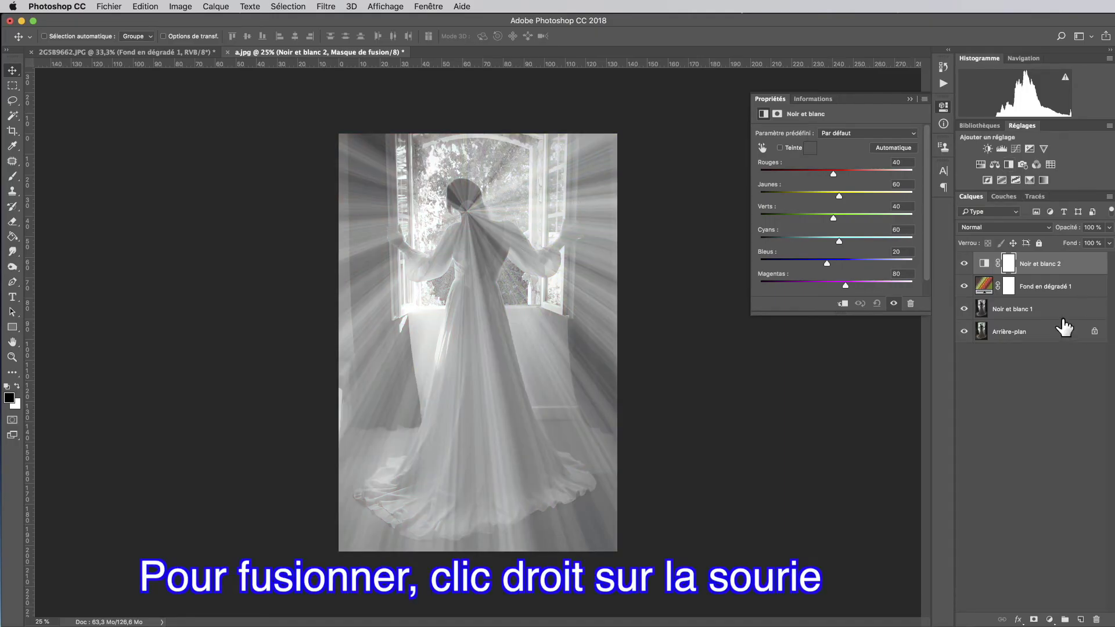
left_click(1045, 294, "shift")
right_click(1041, 285)
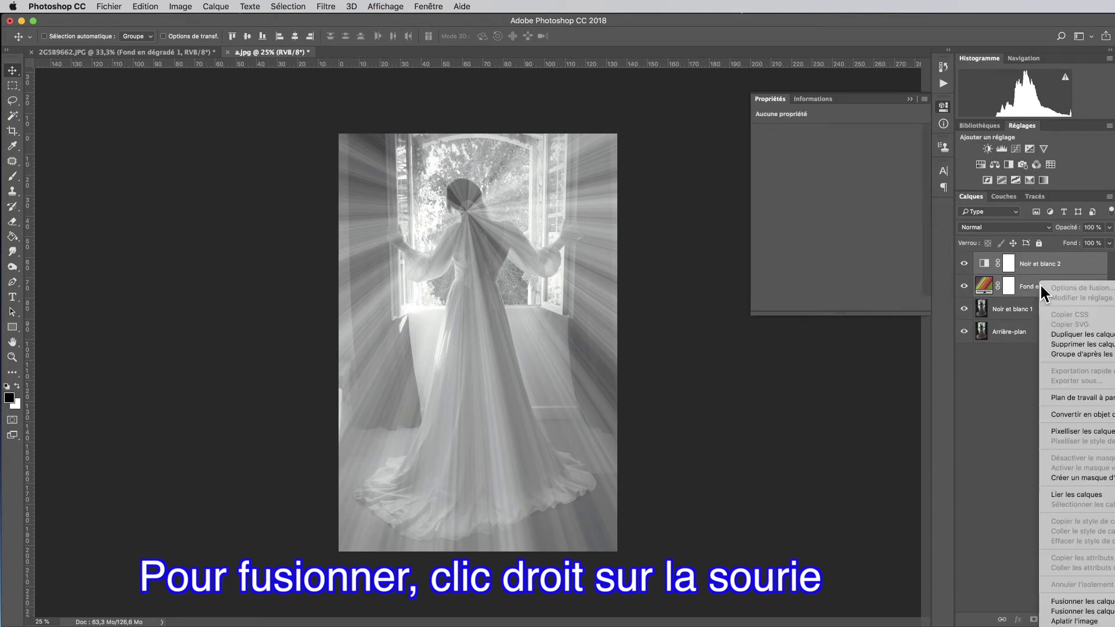
left_click(1109, 603)
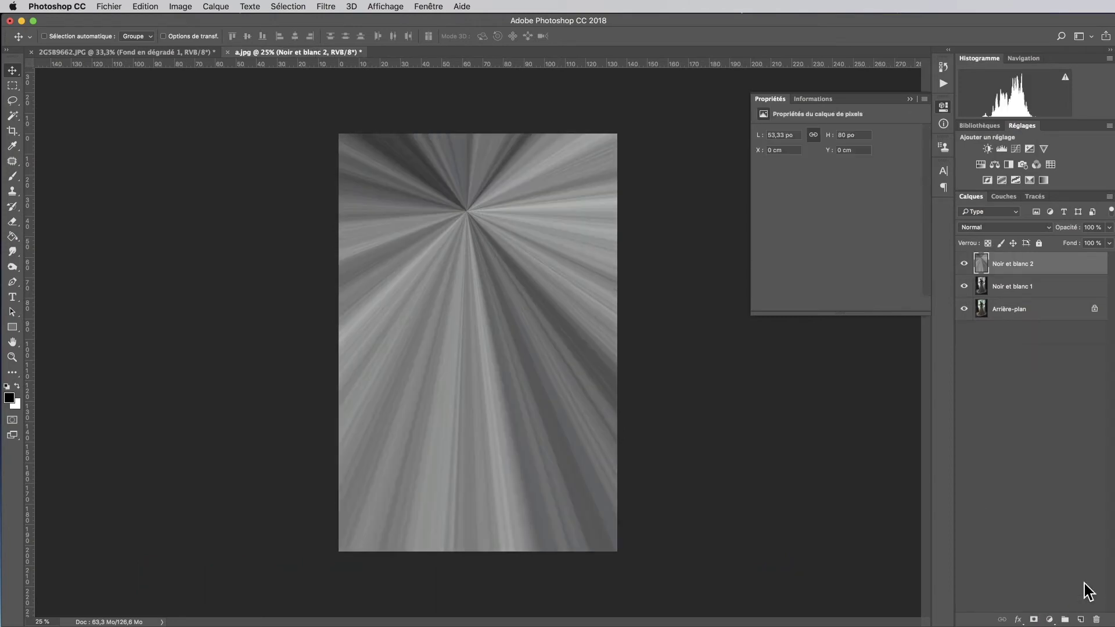
left_click(1050, 228)
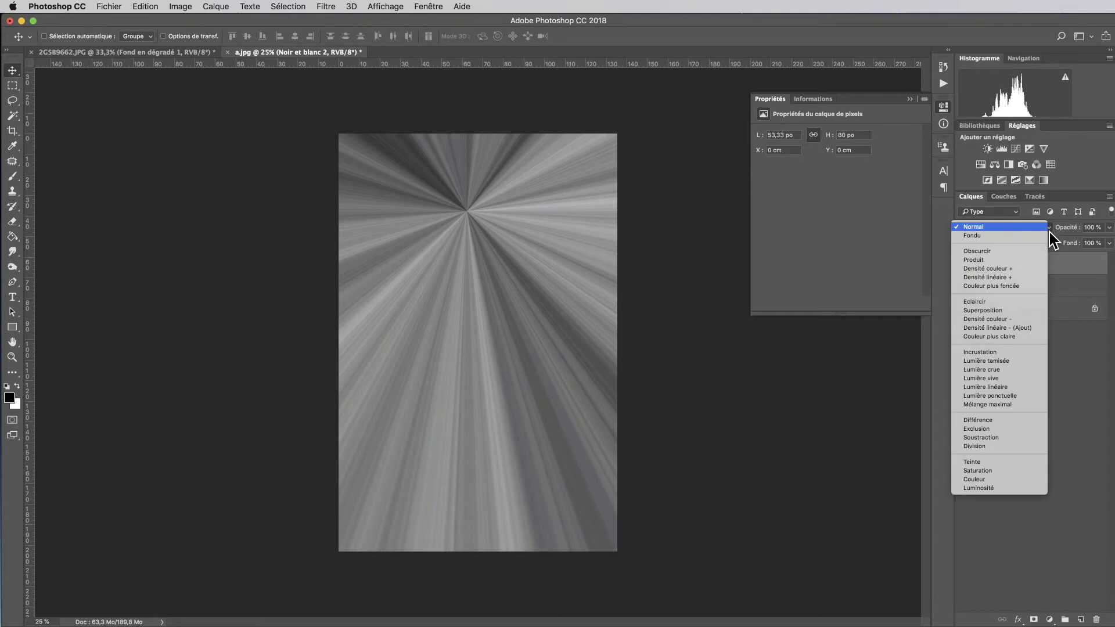
left_click(1017, 310)
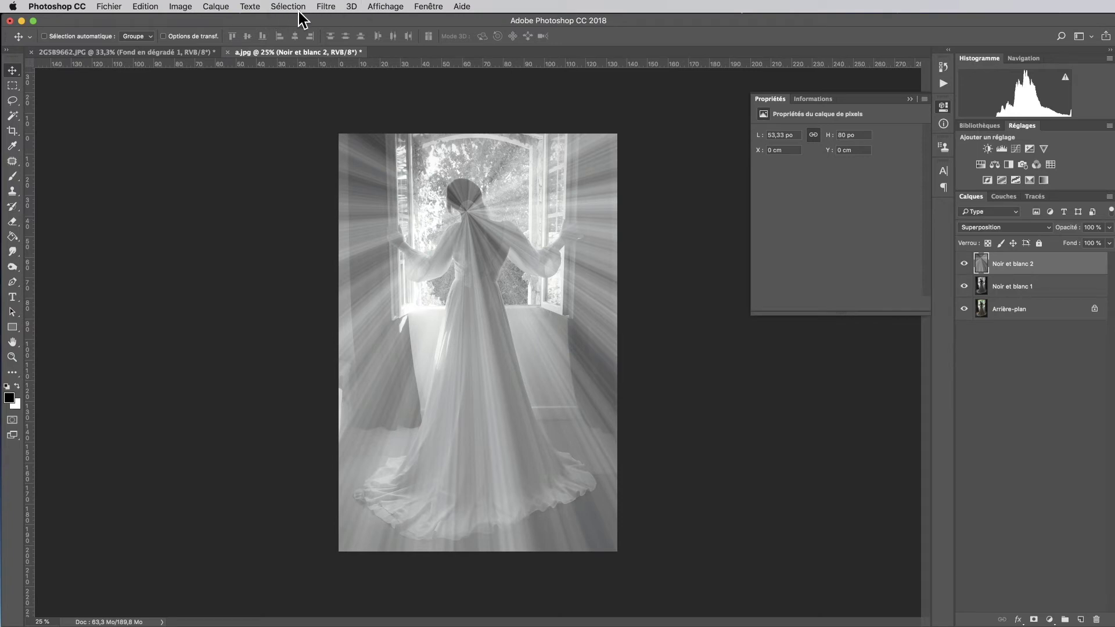
- Apply a Flou gaussien to the rays layer with a radius of about 24.7 pixels
left_click(327, 7)
mouse_move(366, 177)
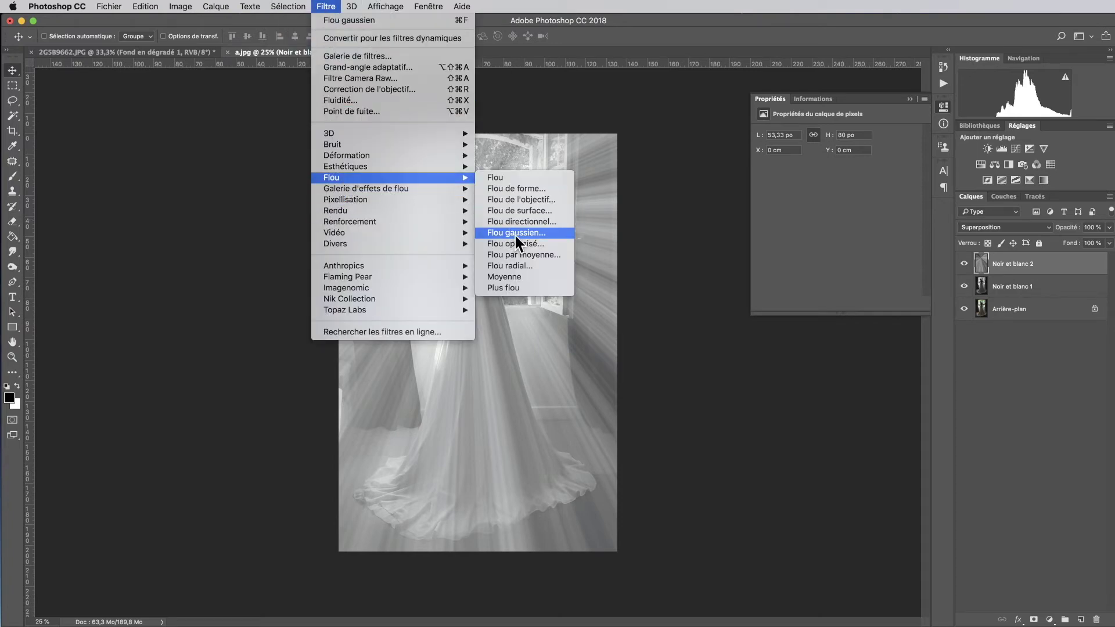
left_click(515, 233)
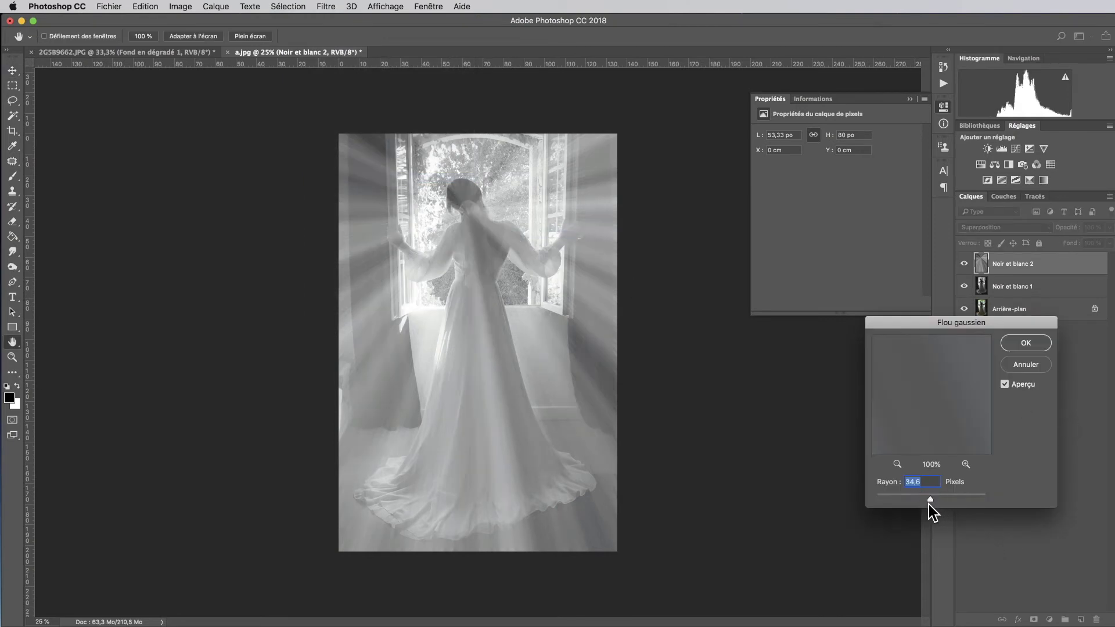
left_click_drag(927, 504, 926, 503)
left_click(1038, 344)
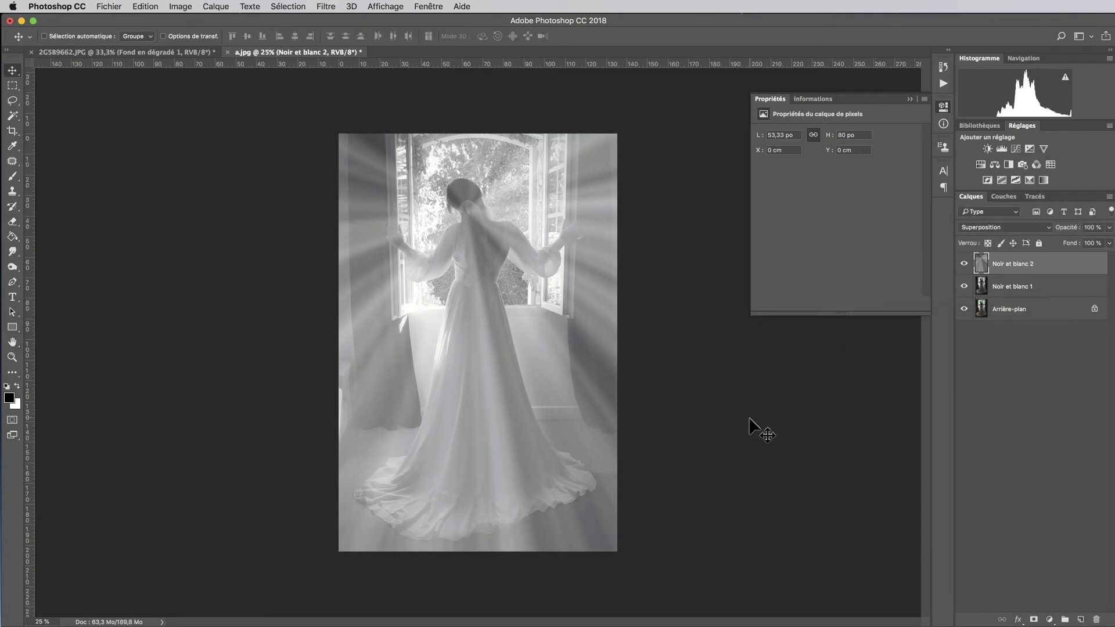
- Add a layer mask to the rays layer and set a black brush to 56% opacity
left_click(1034, 620)
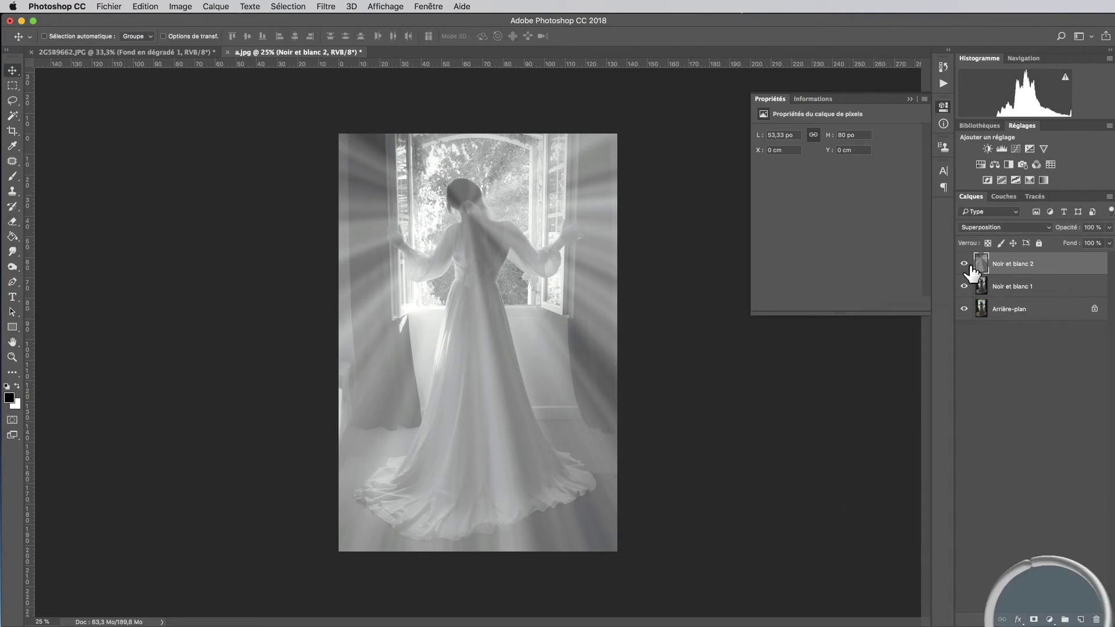
key("b")
key("super+plus")
left_click(250, 39)
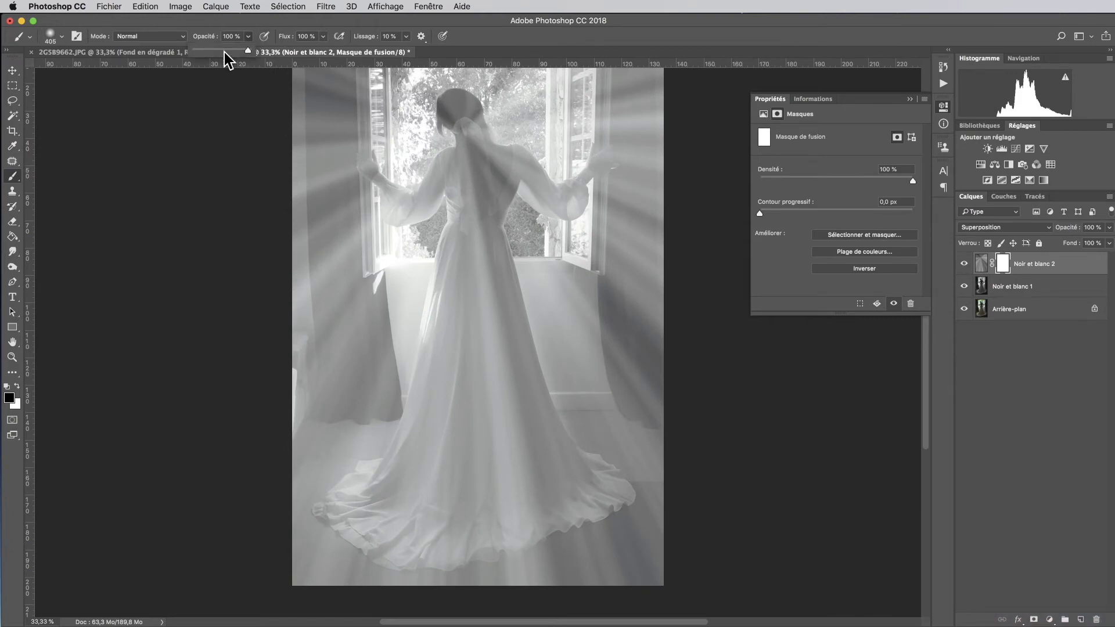
left_click_drag(530, 240, 517, 215)
key("super+z")
key("5")
key("6")
scroll(482, 186, "up", 2)
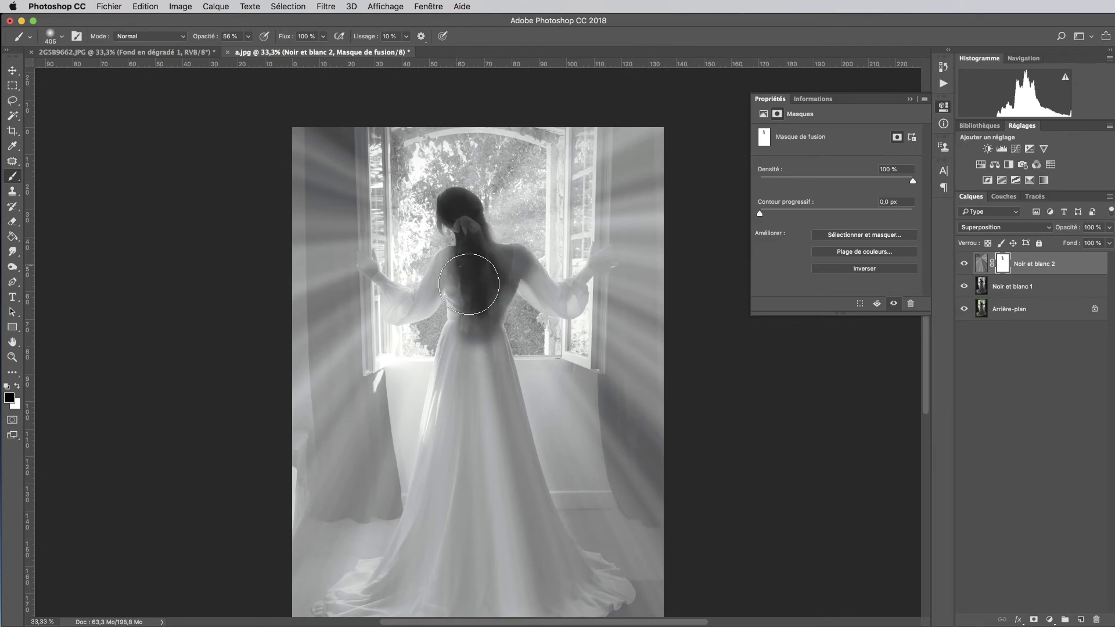
- Mask the rays off the bride's hair, dress and train, then merge visible layers into Calque 1
left_click_drag(478, 226, 474, 357)
scroll(682, 361, "down", 4)
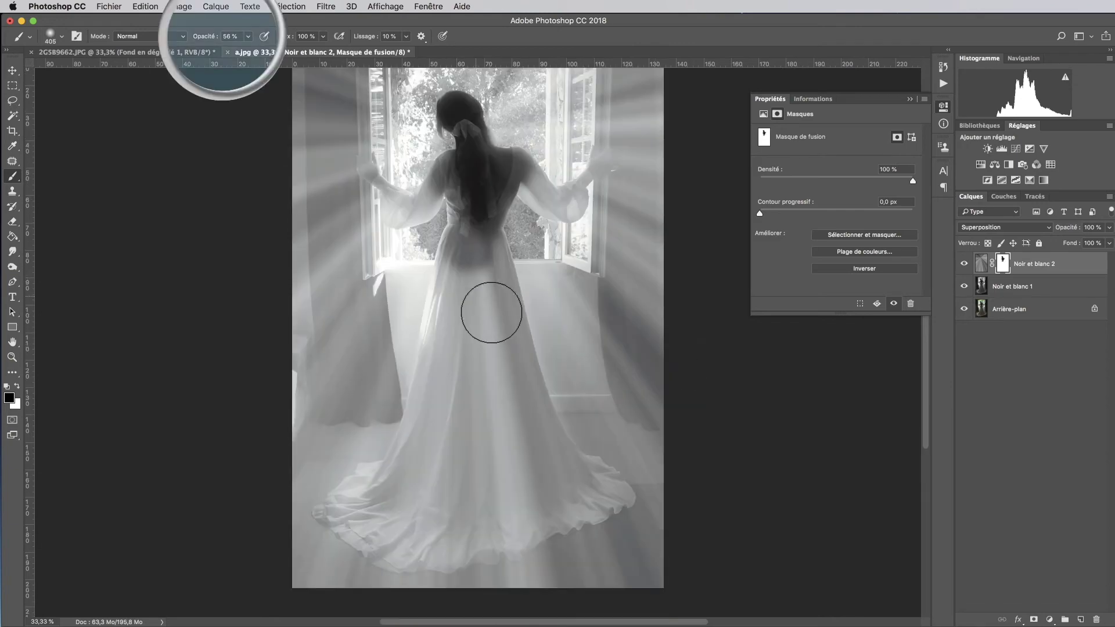
right_click(490, 312)
left_click_drag(622, 326, 645, 326)
key("Return")
left_click_drag(597, 531, 806, 575)
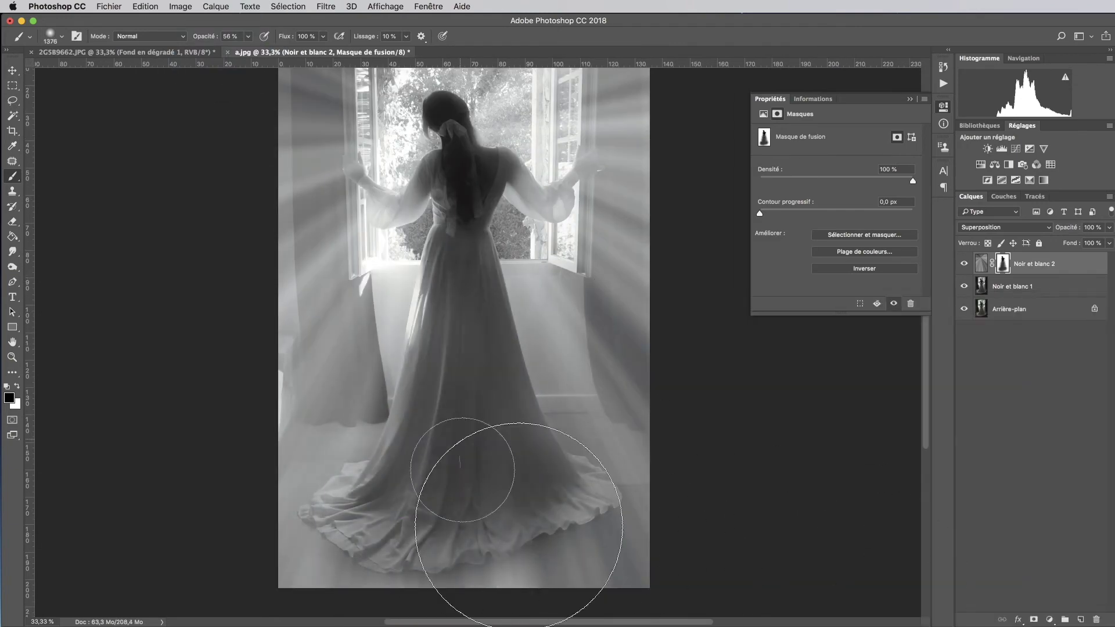
key("ctrl+minus")
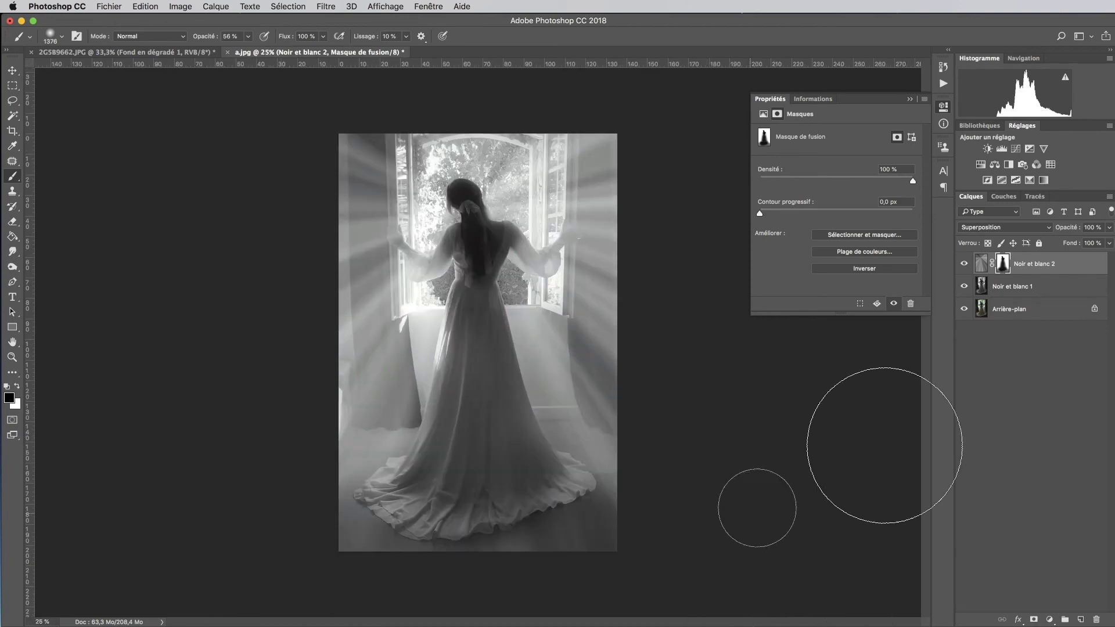
mouse_move(514, 382)
left_mouse_down()
mouse_move(523, 560)
mouse_move(572, 553)
left_mouse_up()
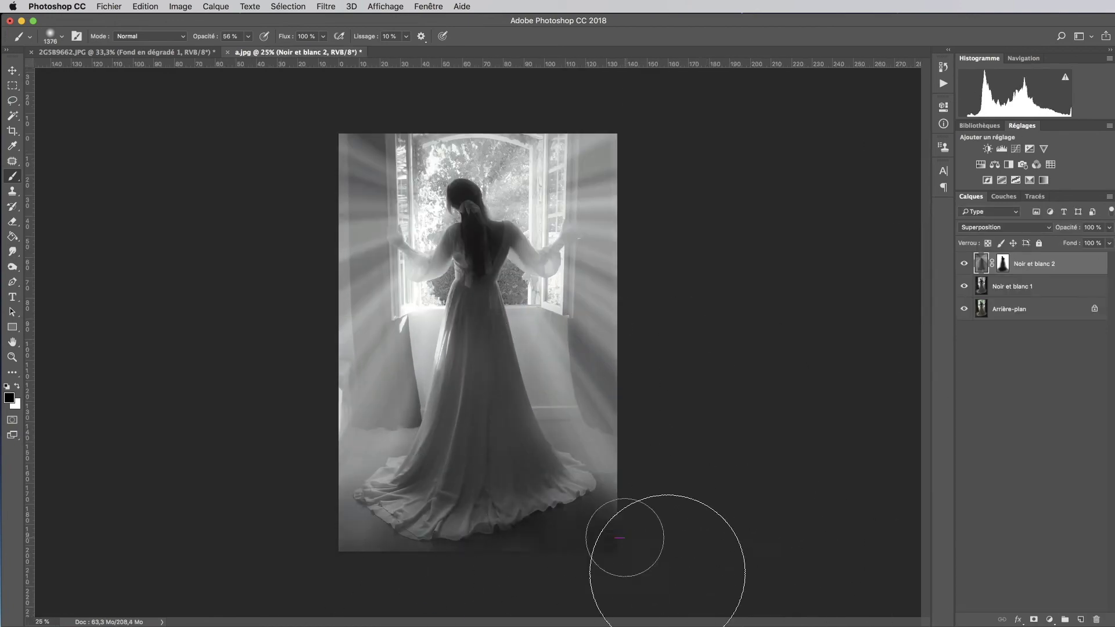
key("ctrl+e")
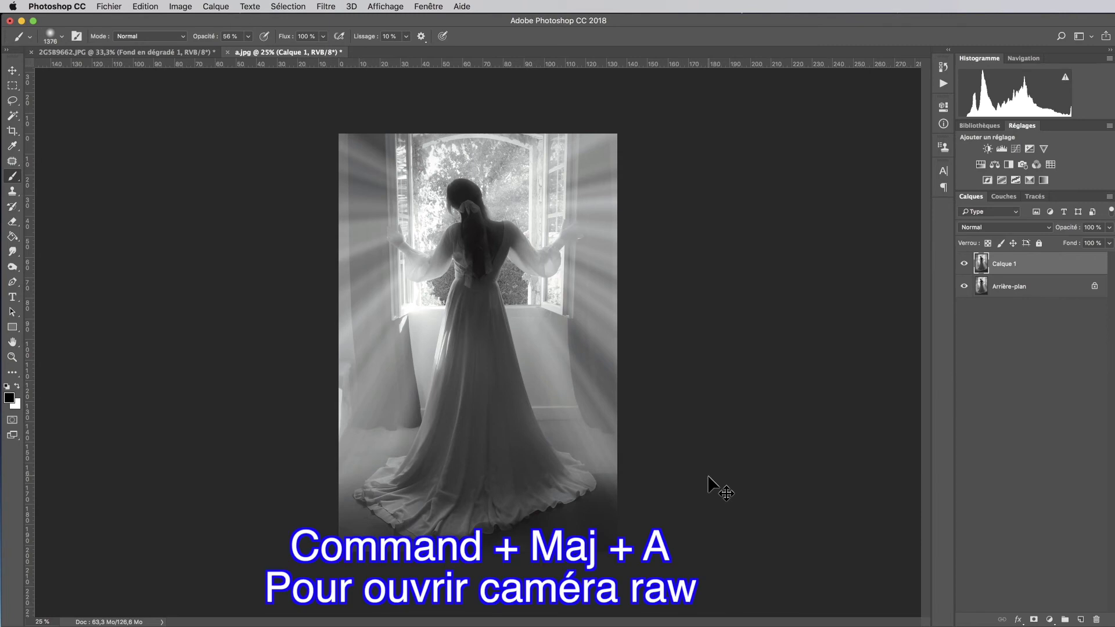
- In Camera Raw, lower Noirs and Blancs and add a dark post-crop vignette
key("ctrl+shift+a")
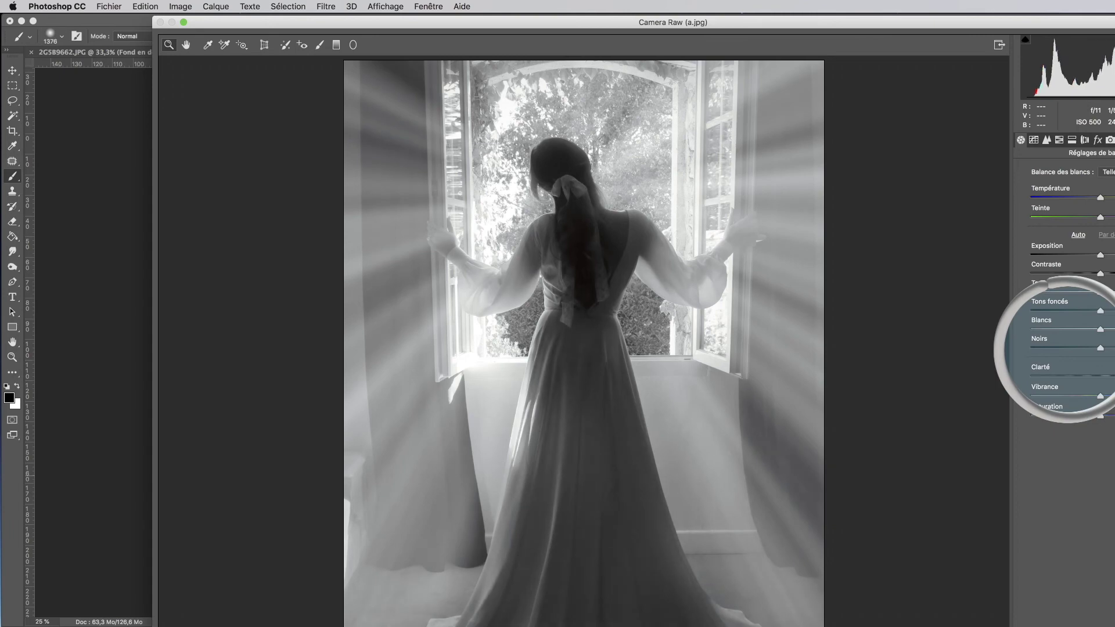
left_click_drag(1101, 348, 1075, 346)
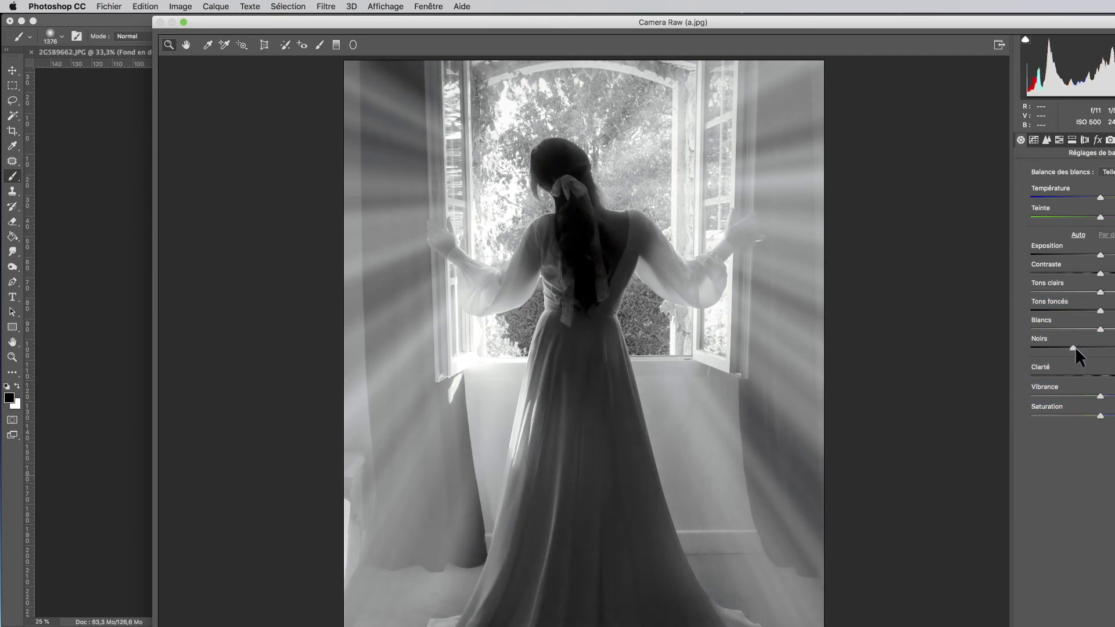
mouse_move(1101, 330)
left_mouse_down()
mouse_move(1081, 330)
mouse_move(1090, 330)
left_mouse_up()
left_click(1098, 140)
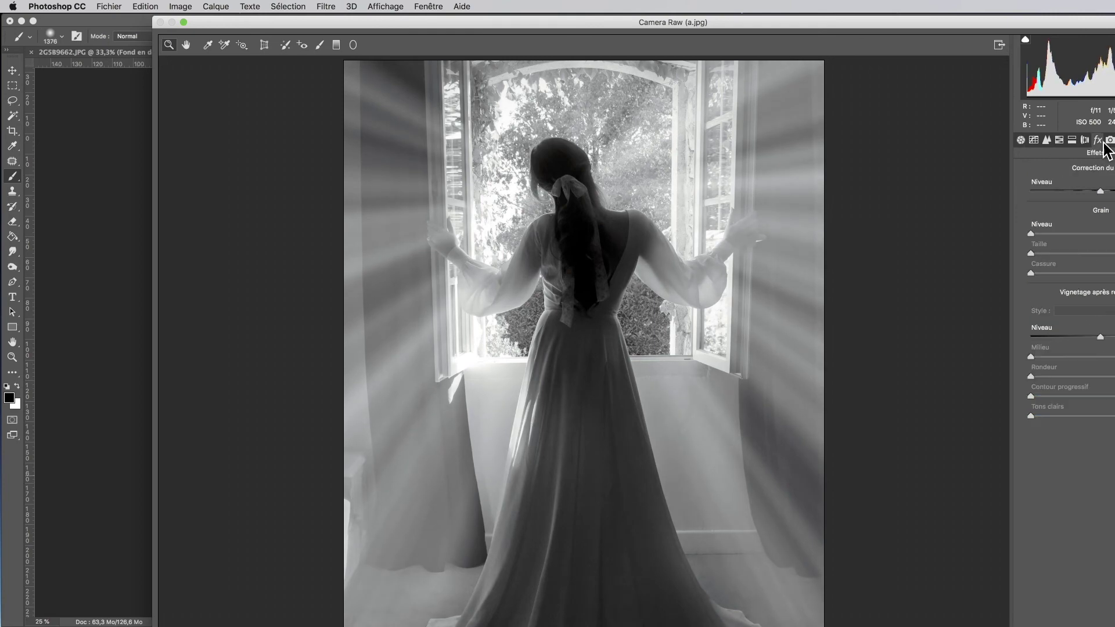
left_click_drag(1101, 337, 1088, 337)
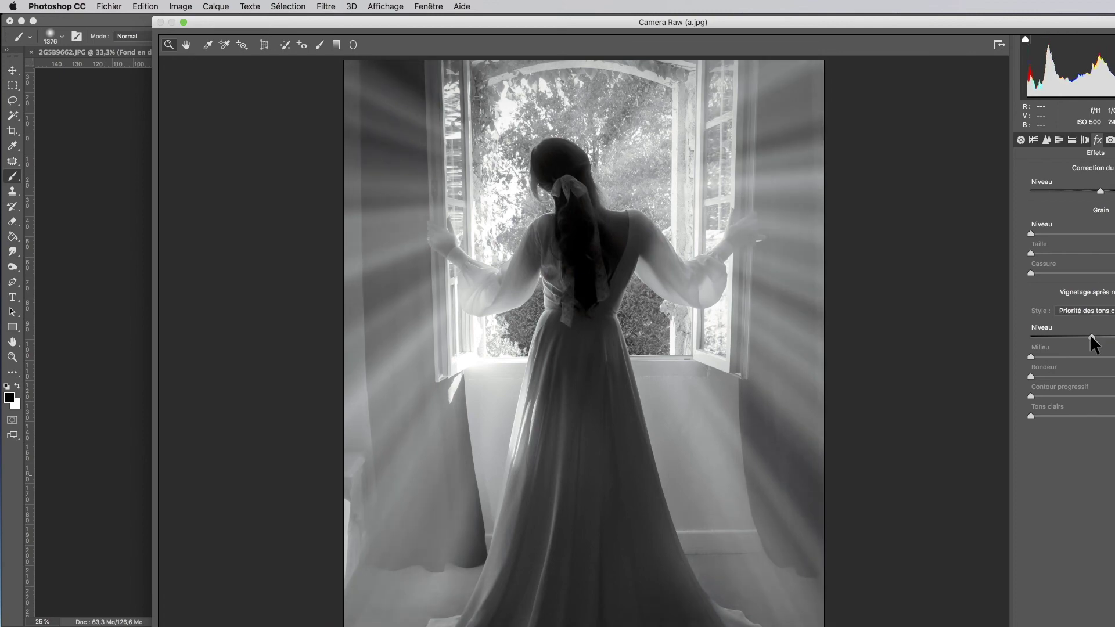
left_click_drag(1086, 336, 1084, 336)
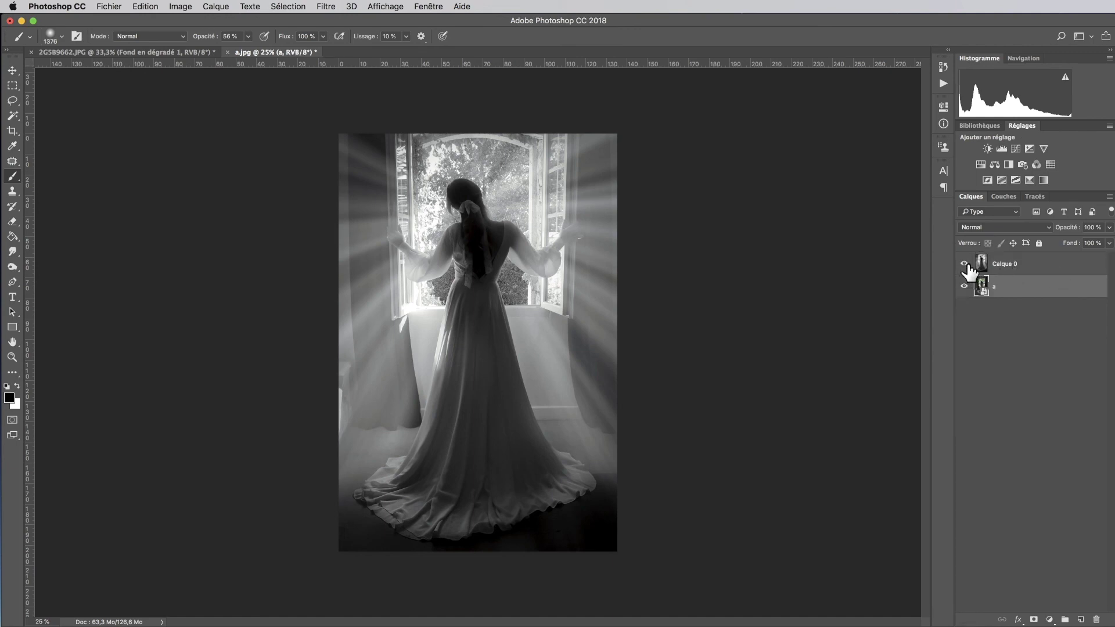
left_click(965, 264)
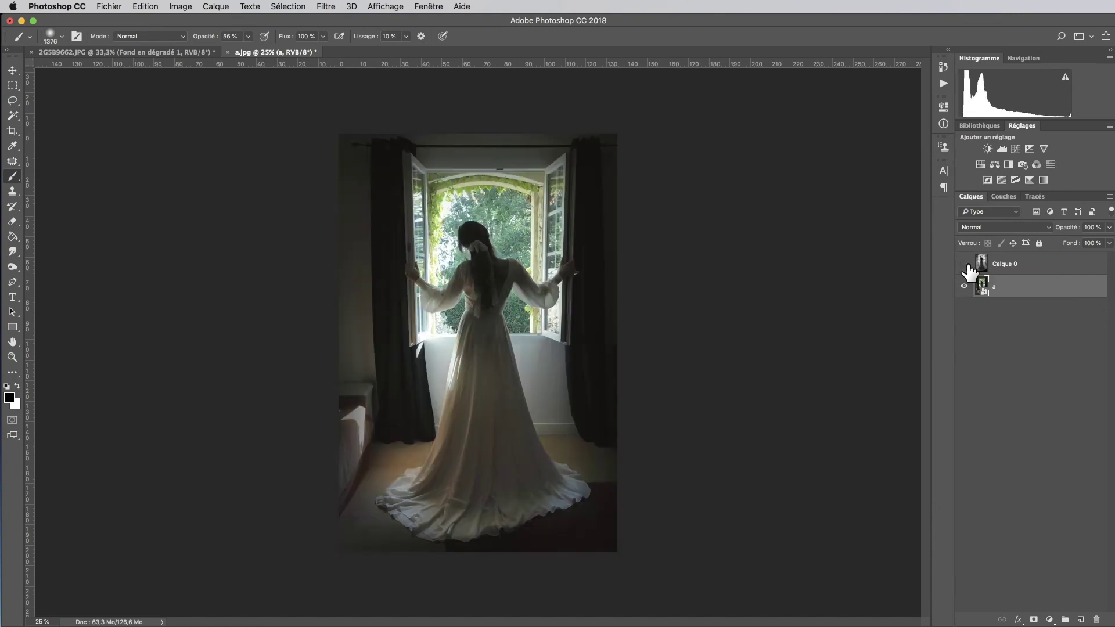
left_click(965, 264)
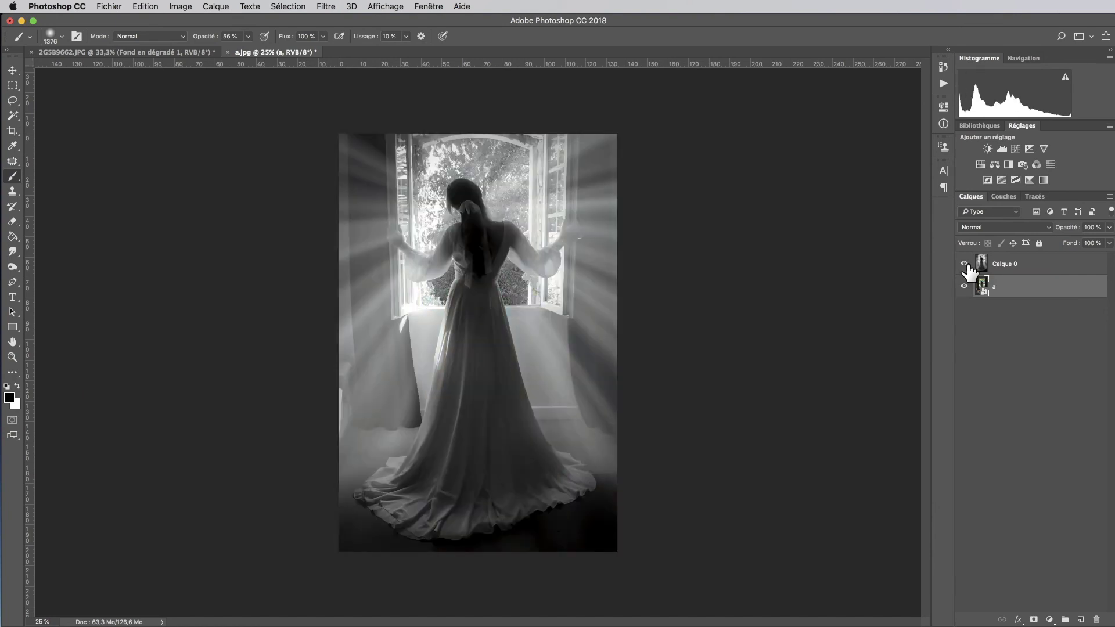
left_click(965, 264)
left_click(965, 265)
key("ctrl+plus")
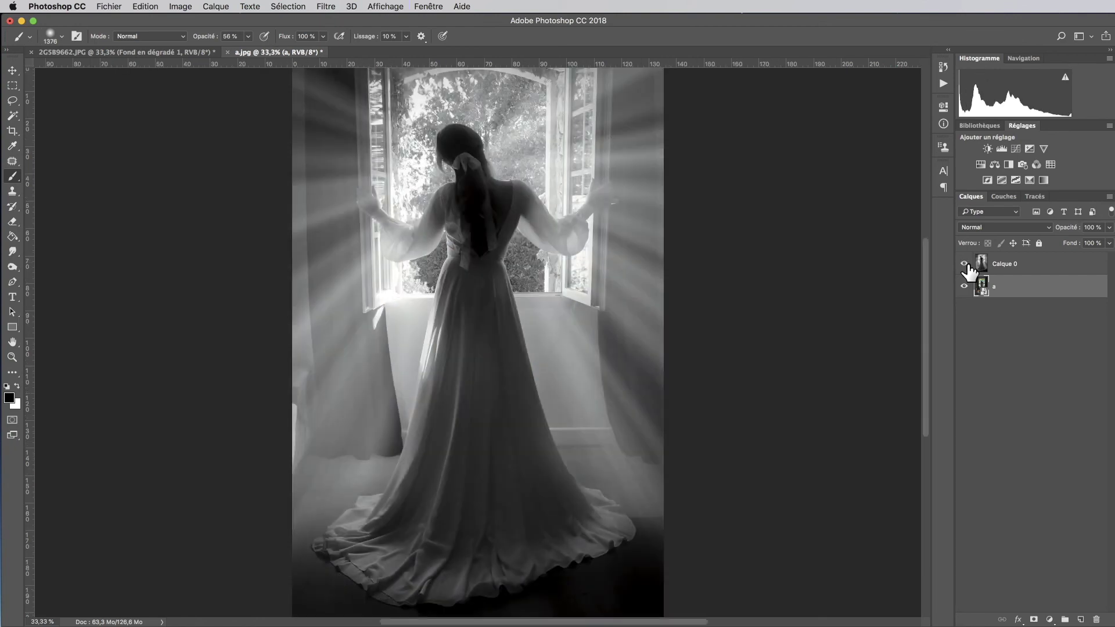